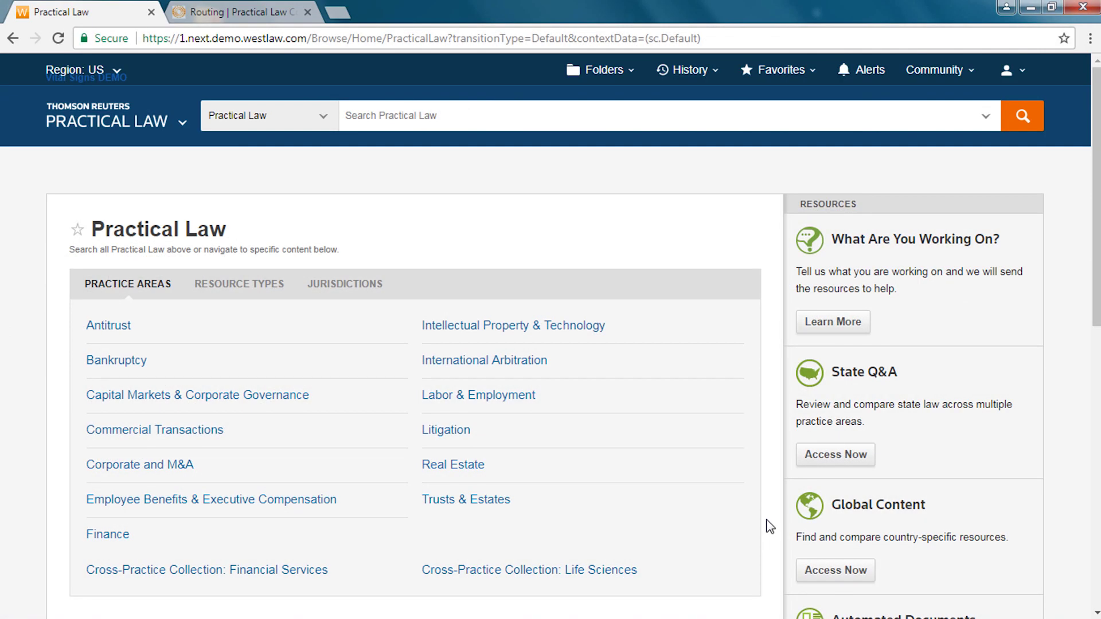
# - Scroll the home page down to the Automated Documents panel and Recently Viewed list
pyautogui.scroll(-3, 768, 526)
pyautogui.scroll(-3, 770, 526)
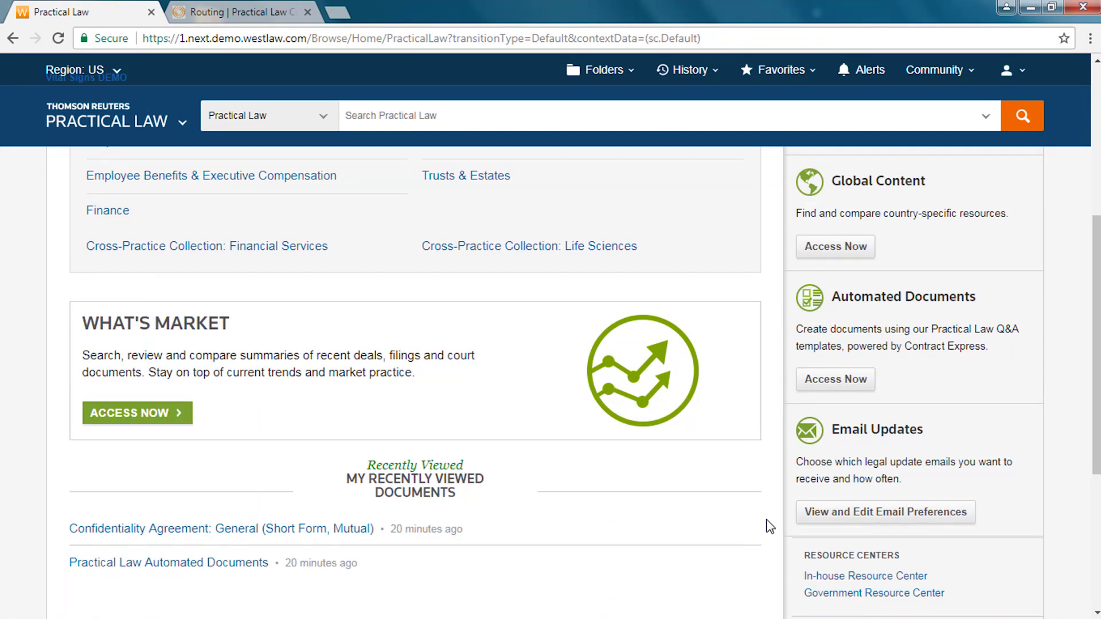
# - Open Automated Documents, choose Commercial Transactions, and scroll to its Automated Documents resource
pyautogui.click(840, 382)
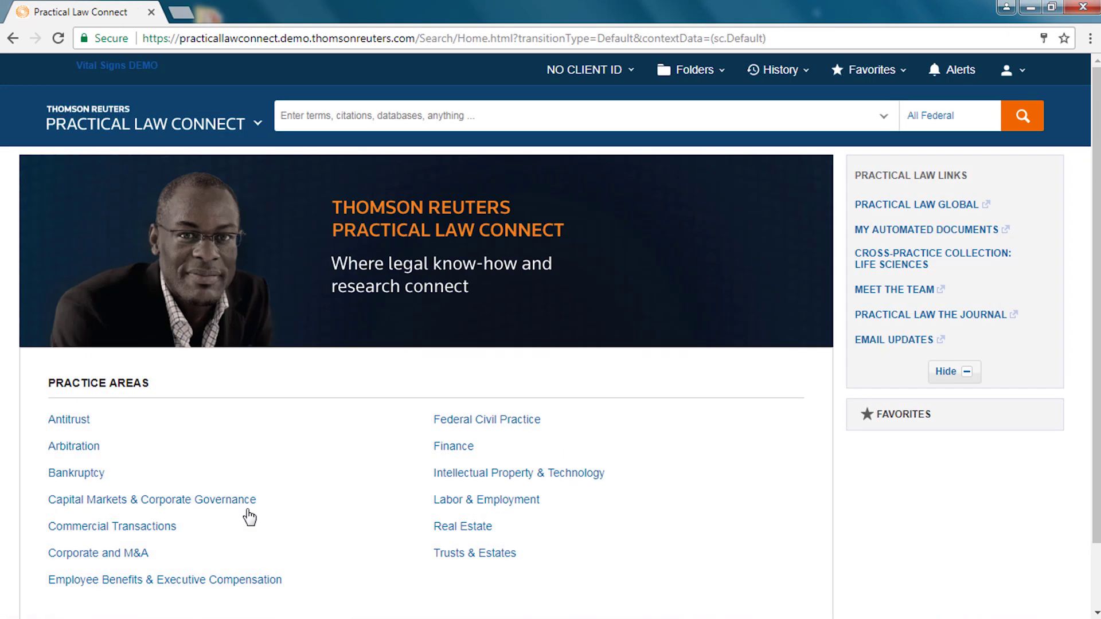
pyautogui.click(128, 533)
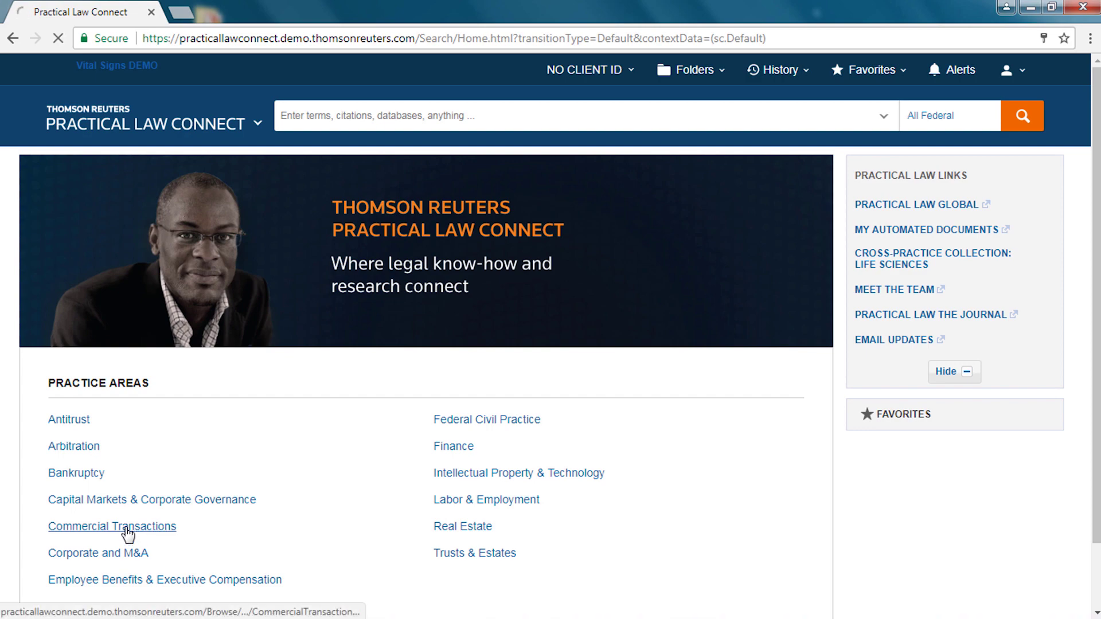
pyautogui.scroll(-1, 831, 435)
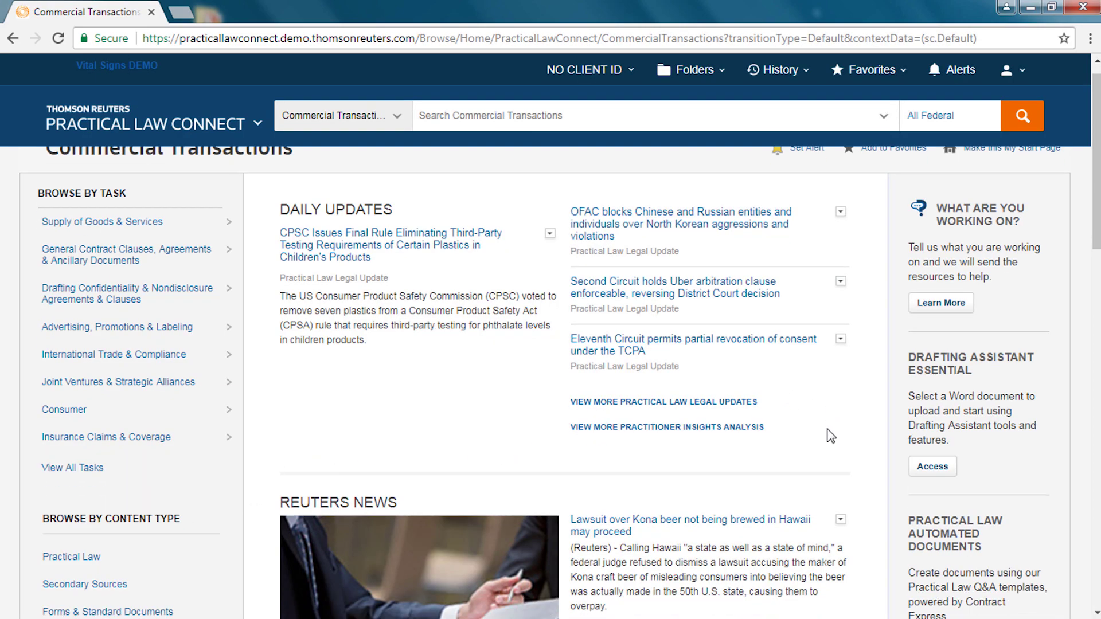
pyautogui.scroll(-5, 831, 436)
# - Open the Confidentiality Agreement: General (Short Form, Mutual) template and start drafting it
pyautogui.click(936, 345)
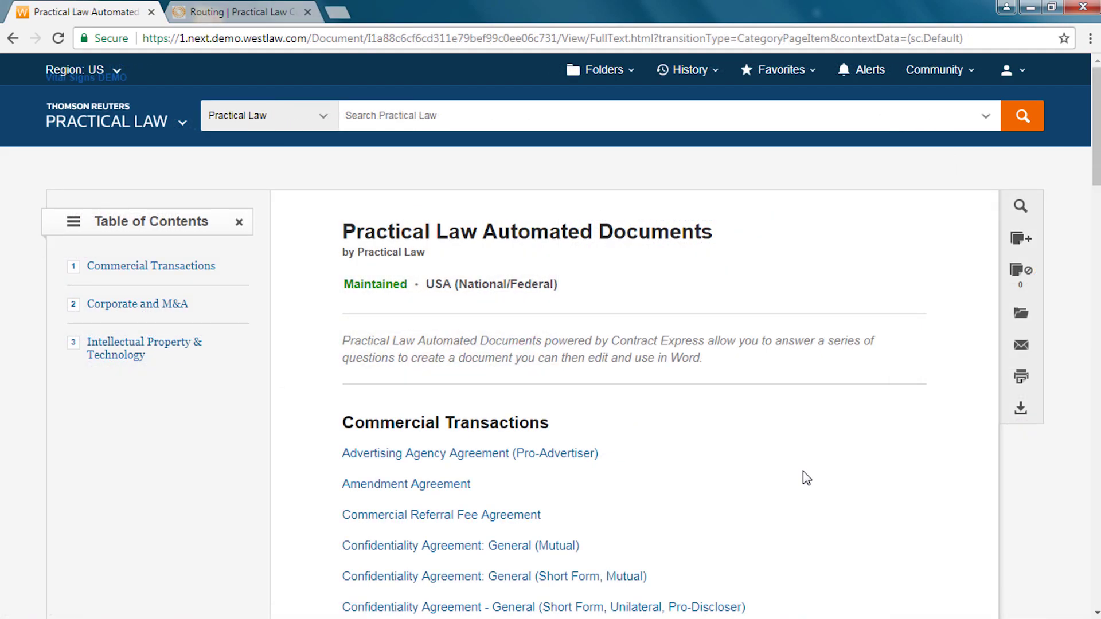
pyautogui.scroll(-5, 803, 470)
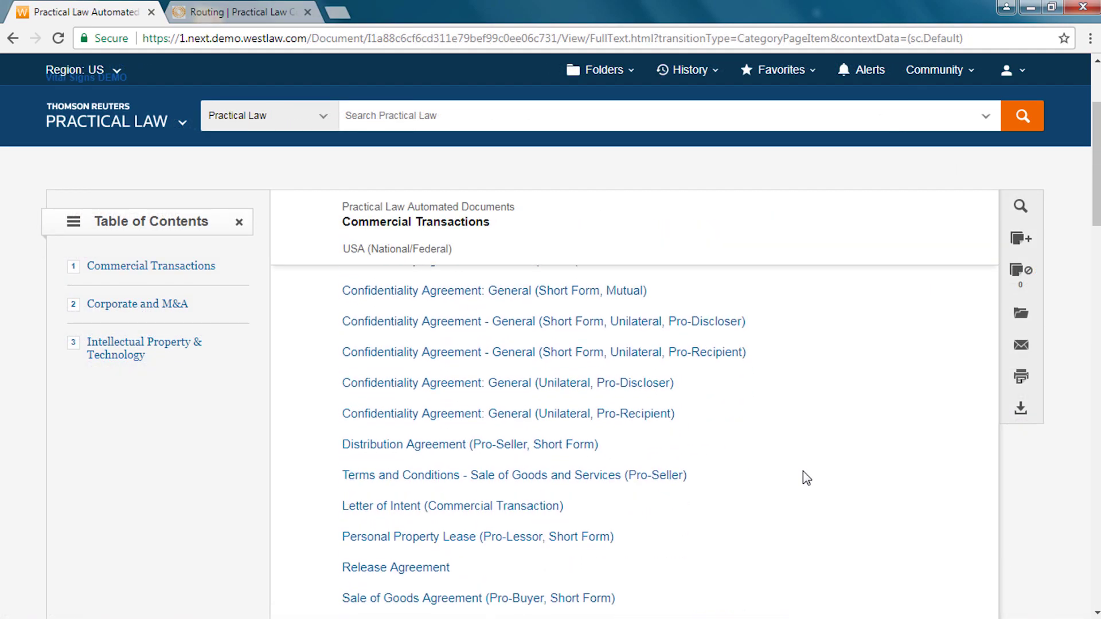
pyautogui.click(569, 292)
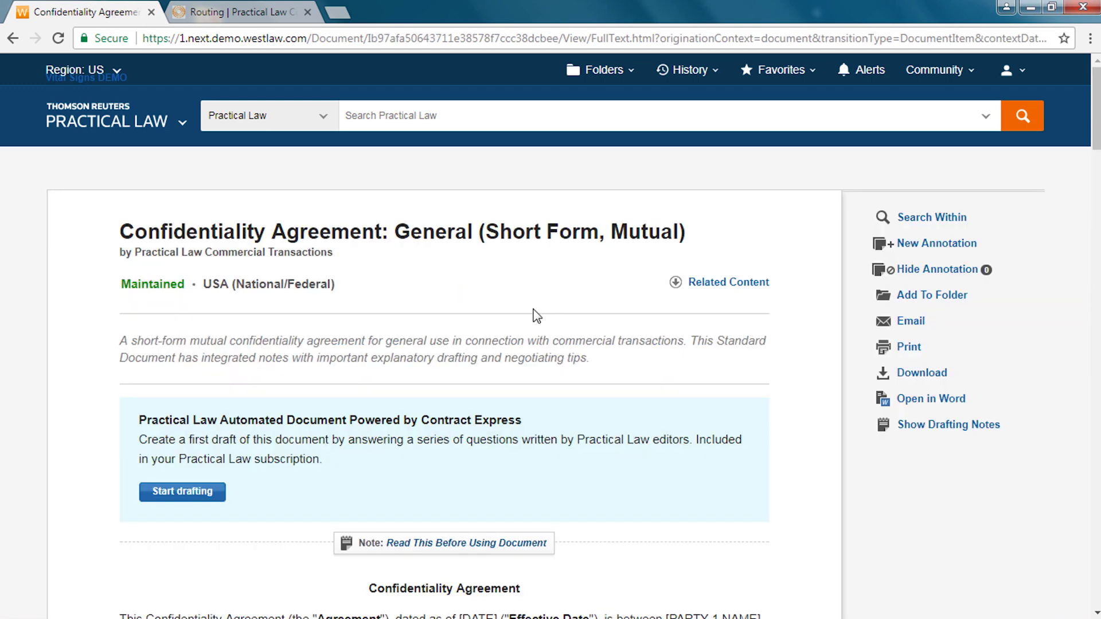
pyautogui.click(210, 492)
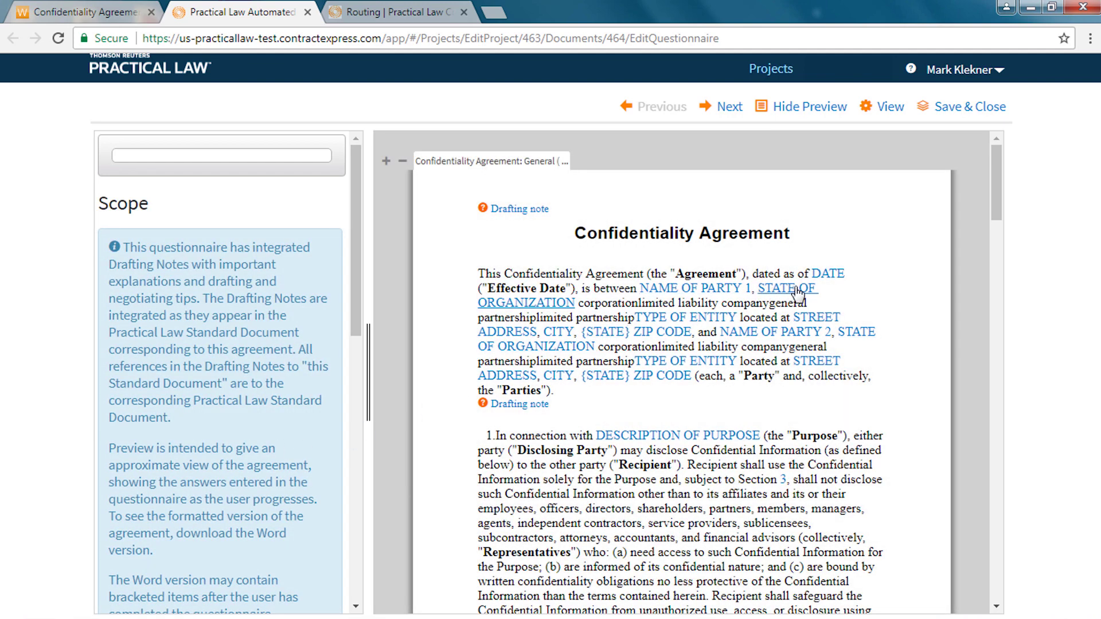
# - Set the agreement date to 6 September 2017 using the calendar
pyautogui.click(824, 276)
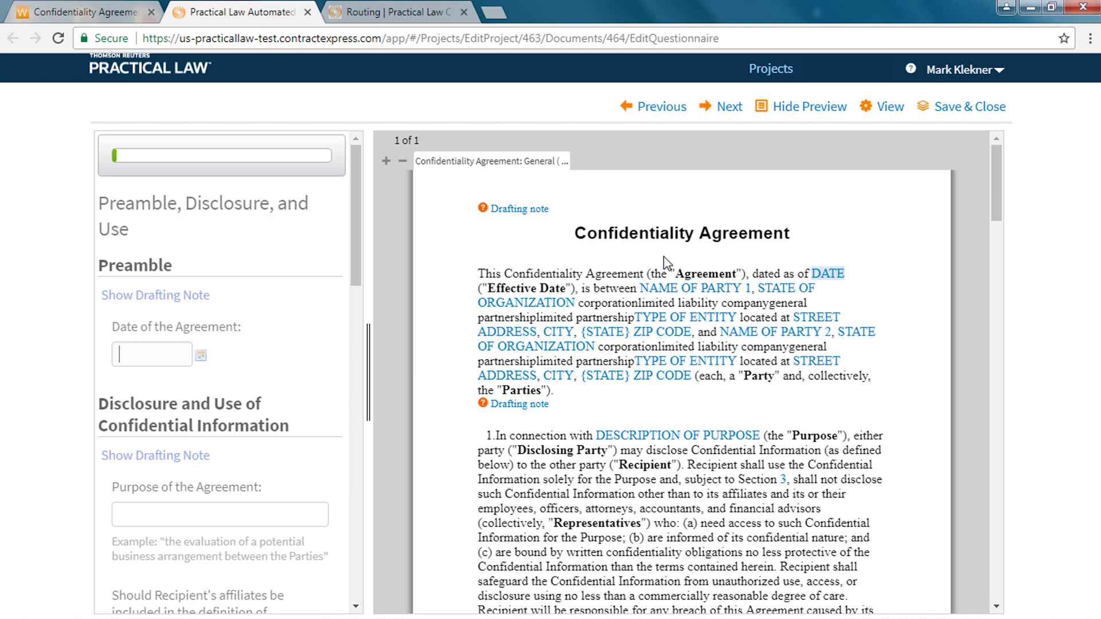
pyautogui.click(203, 356)
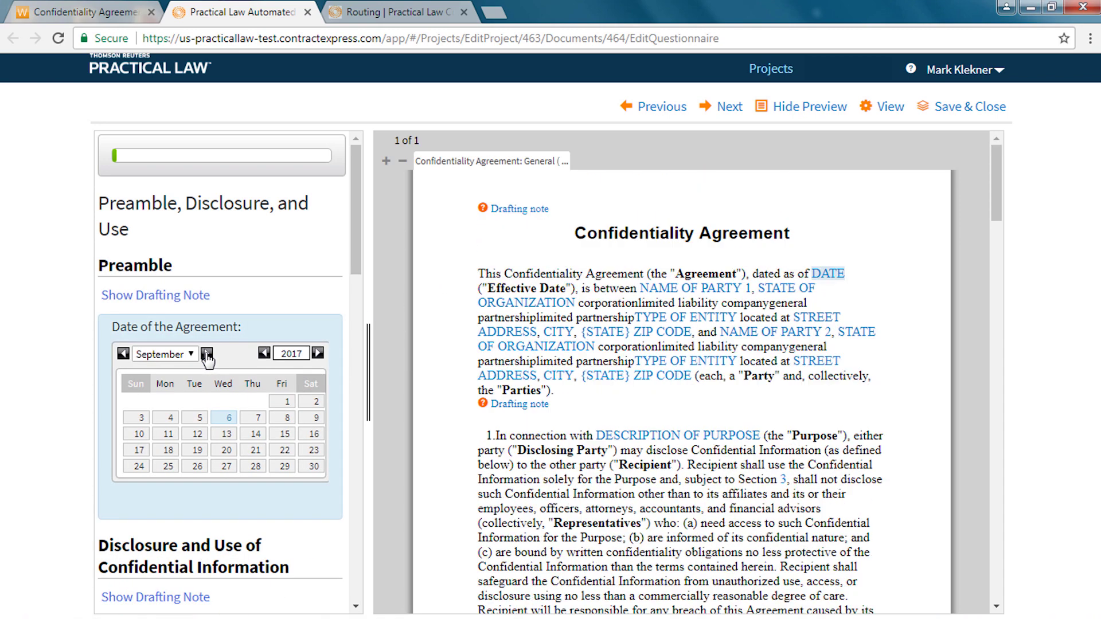
pyautogui.click(229, 417)
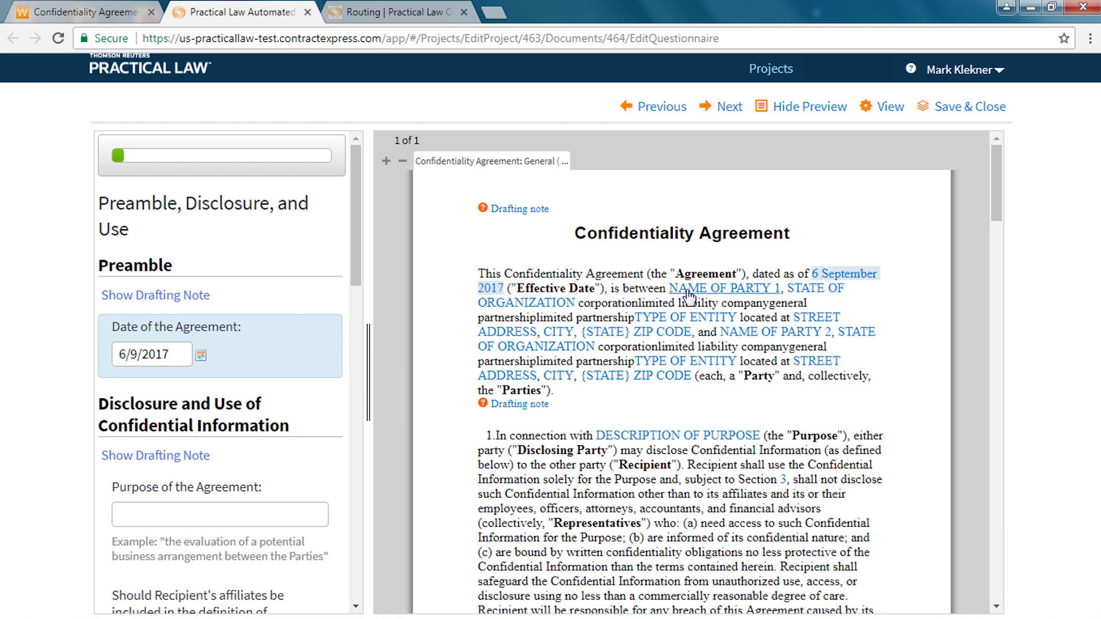
# - Enter ABC Corp. as Party 1's name, a corporation organized in California
pyautogui.click(692, 293)
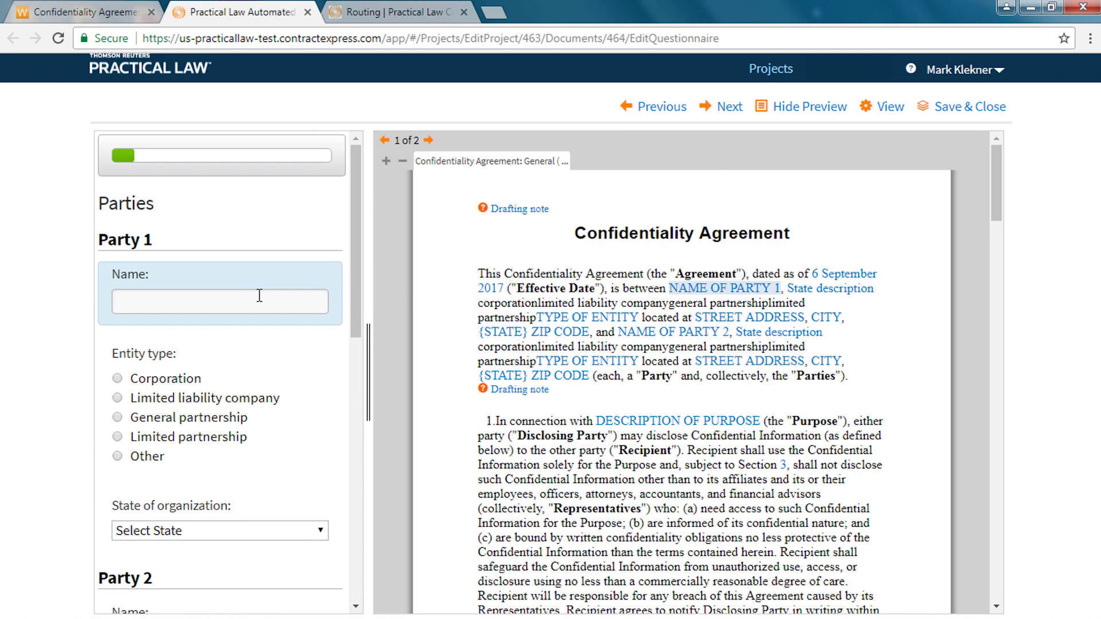
pyautogui.write('ABC Corp.')
pyautogui.click(117, 379)
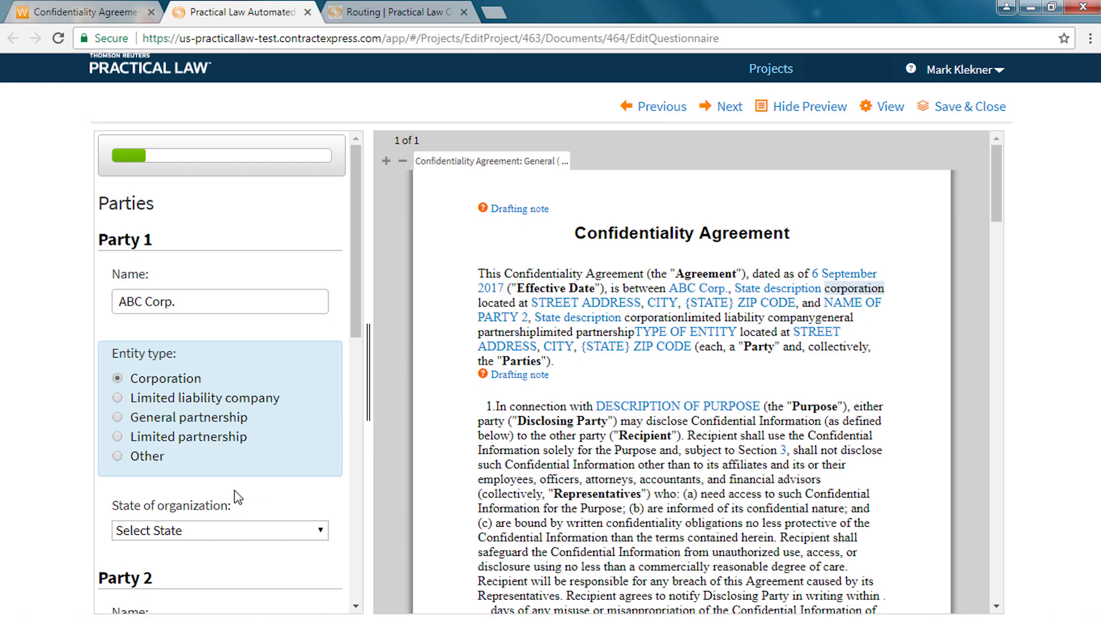
pyautogui.click(252, 534)
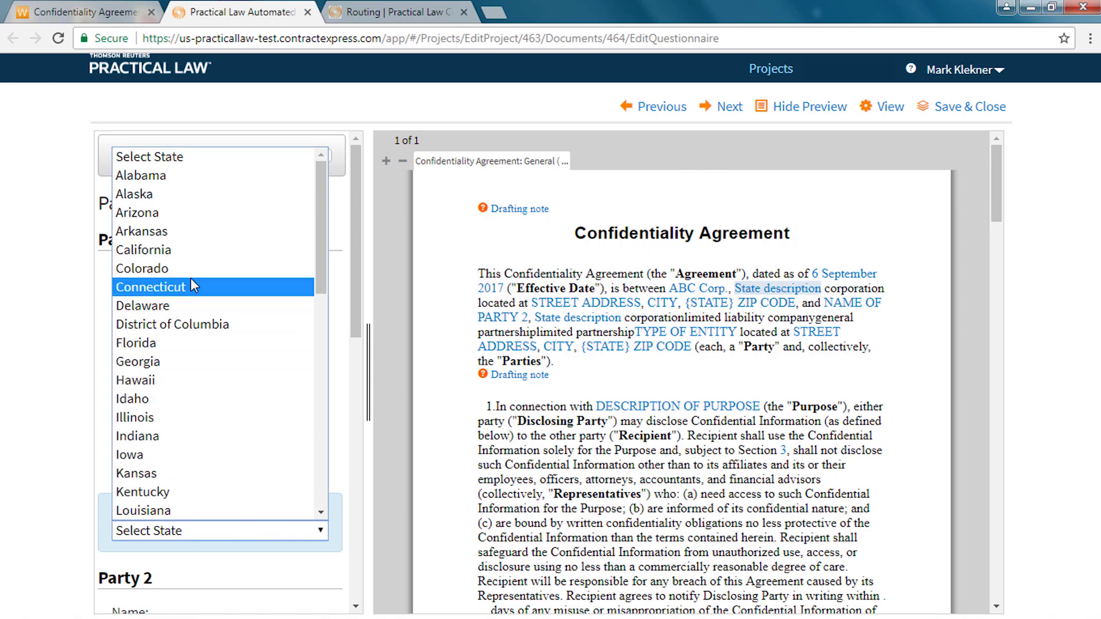
pyautogui.click(189, 250)
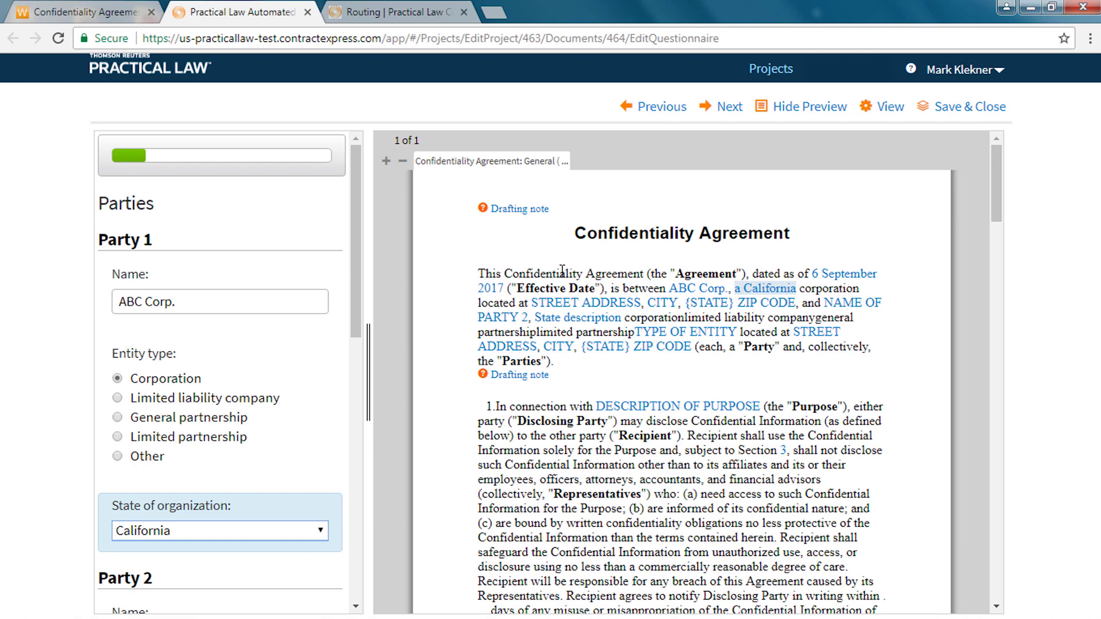
pyautogui.click(681, 293)
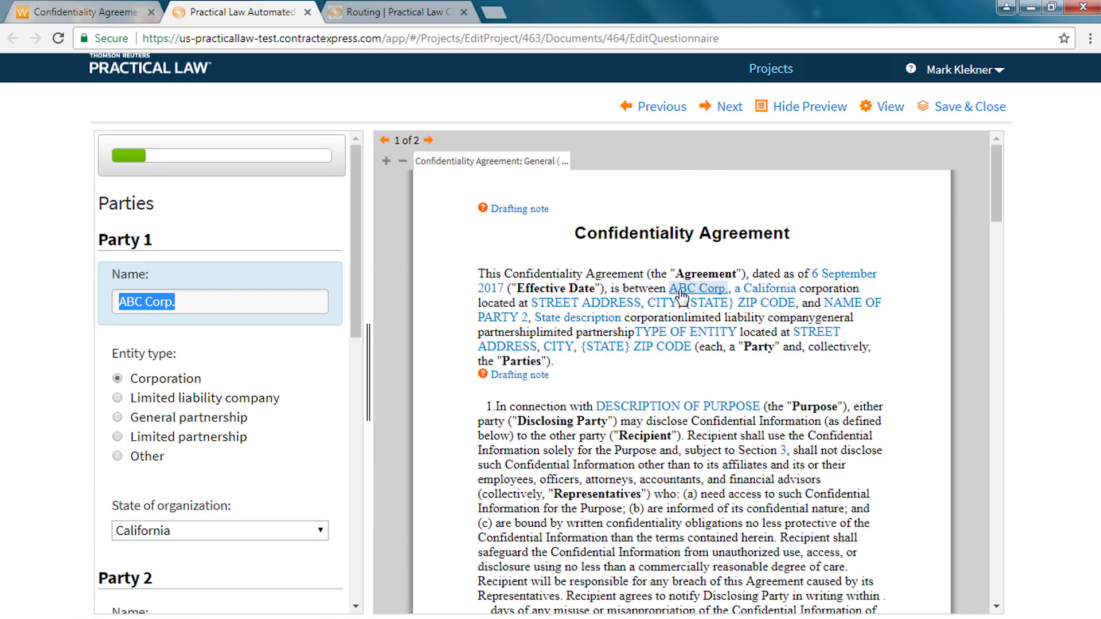
pyautogui.click(879, 116)
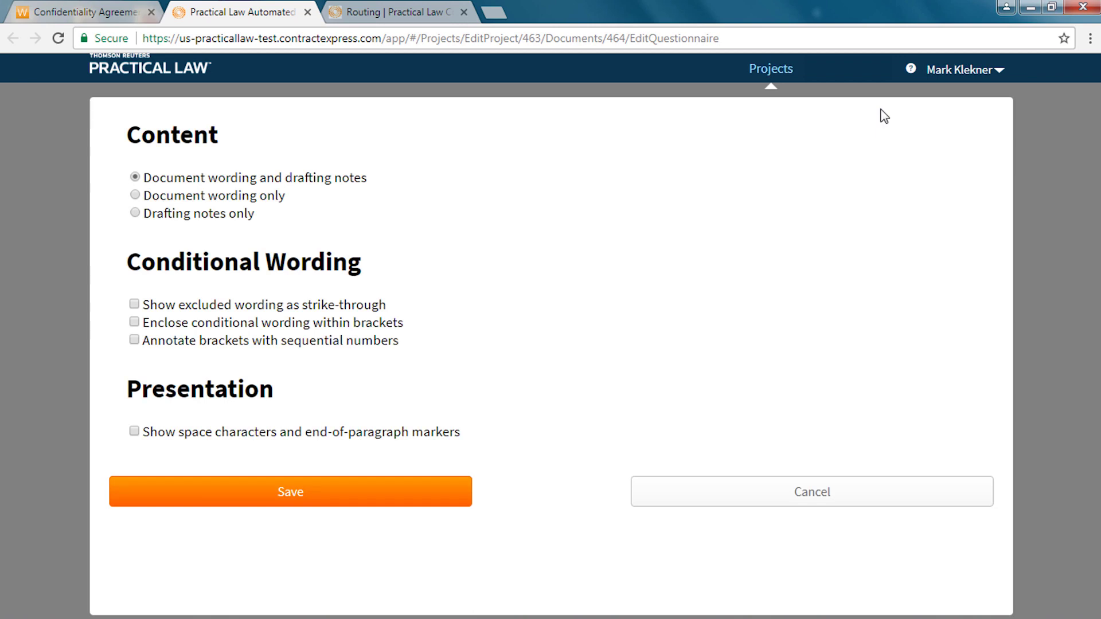
pyautogui.click(331, 491)
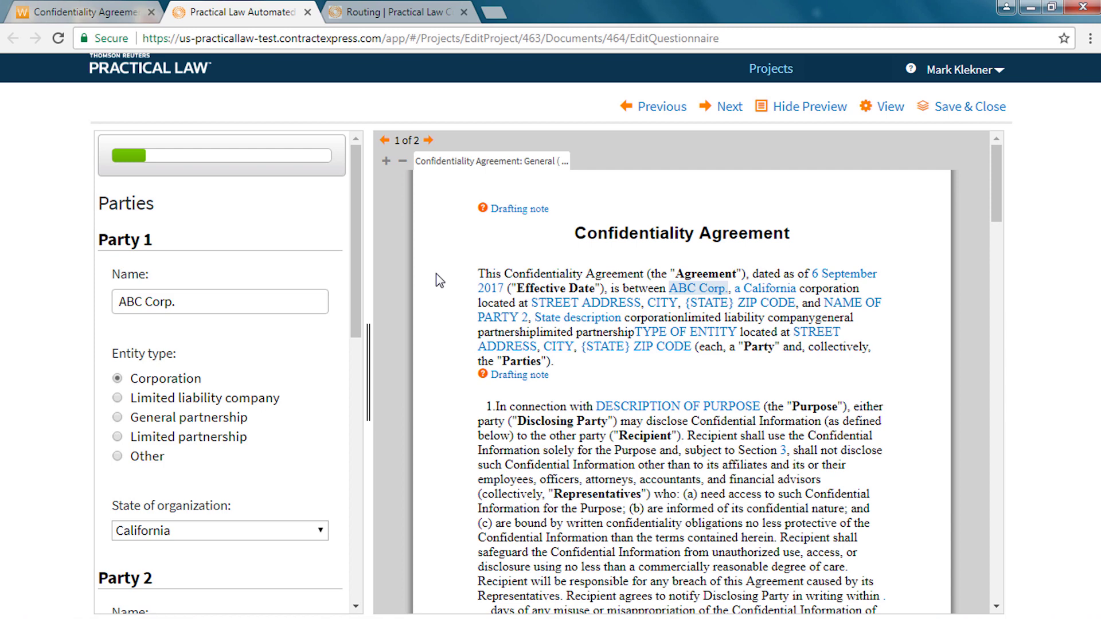
pyautogui.click(429, 141)
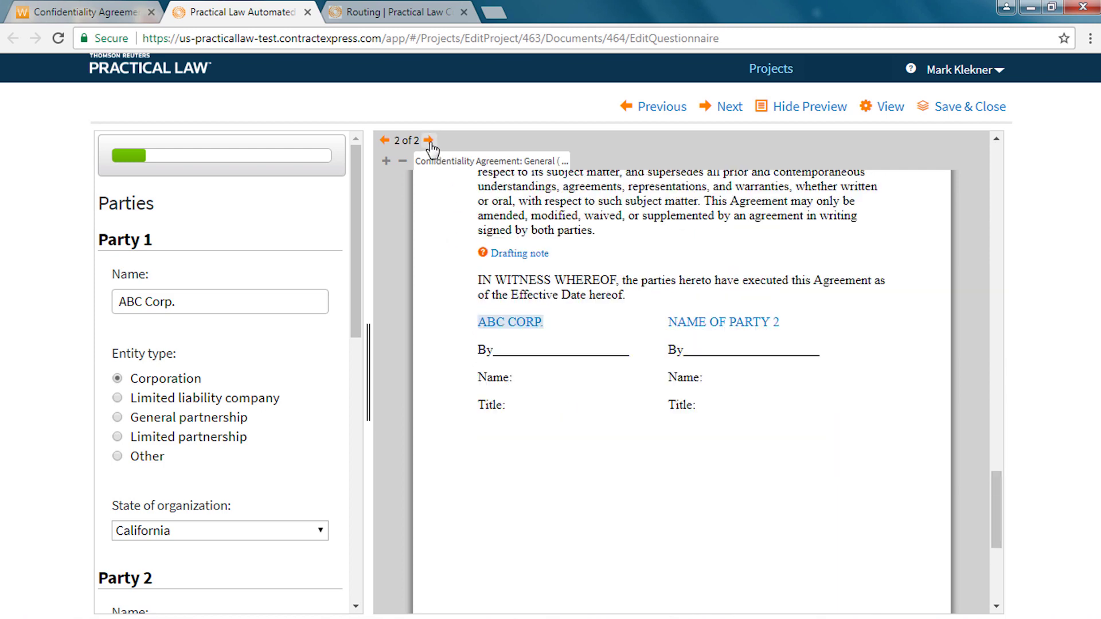
pyautogui.click(429, 141)
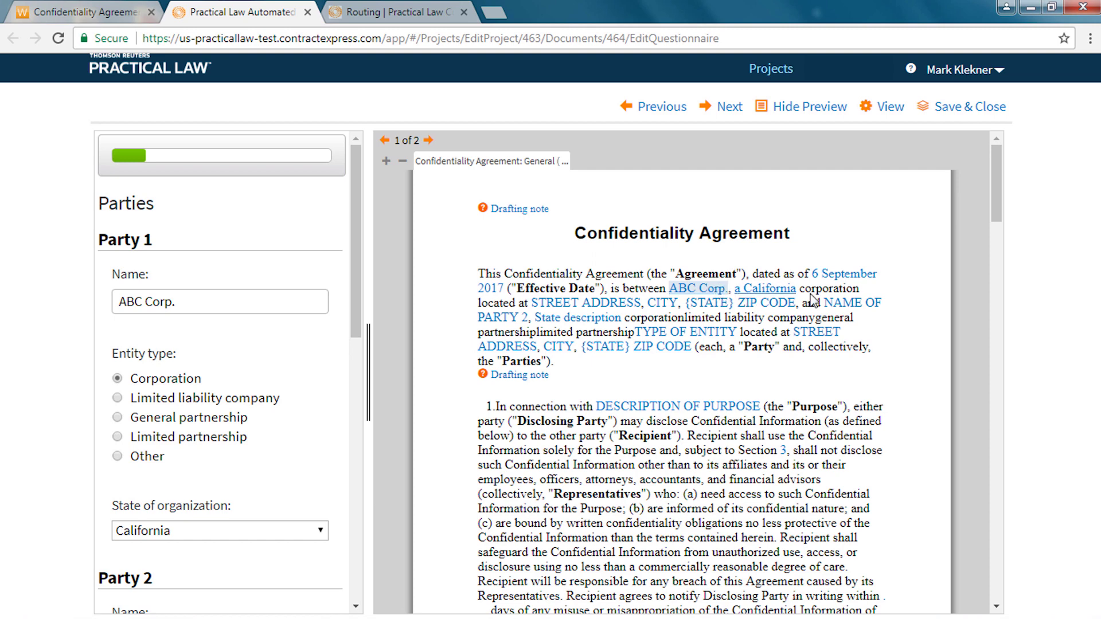
# - Enter XYZ Corp. as Party 2's name, a corporation organized in California
pyautogui.click(829, 304)
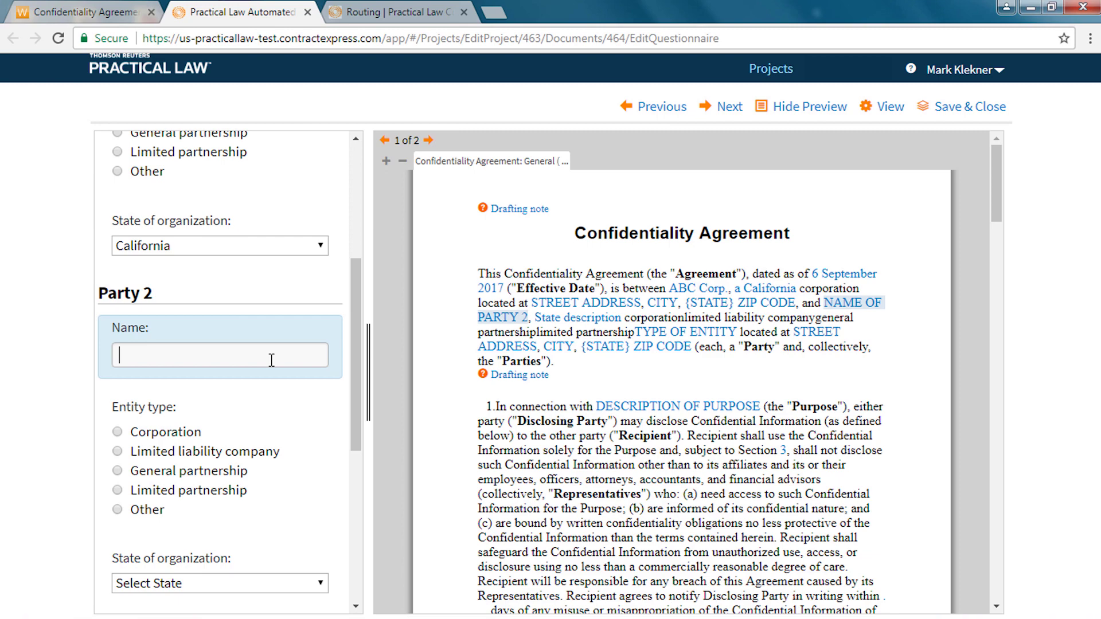
pyautogui.write('XYZ Corp.')
pyautogui.click(121, 433)
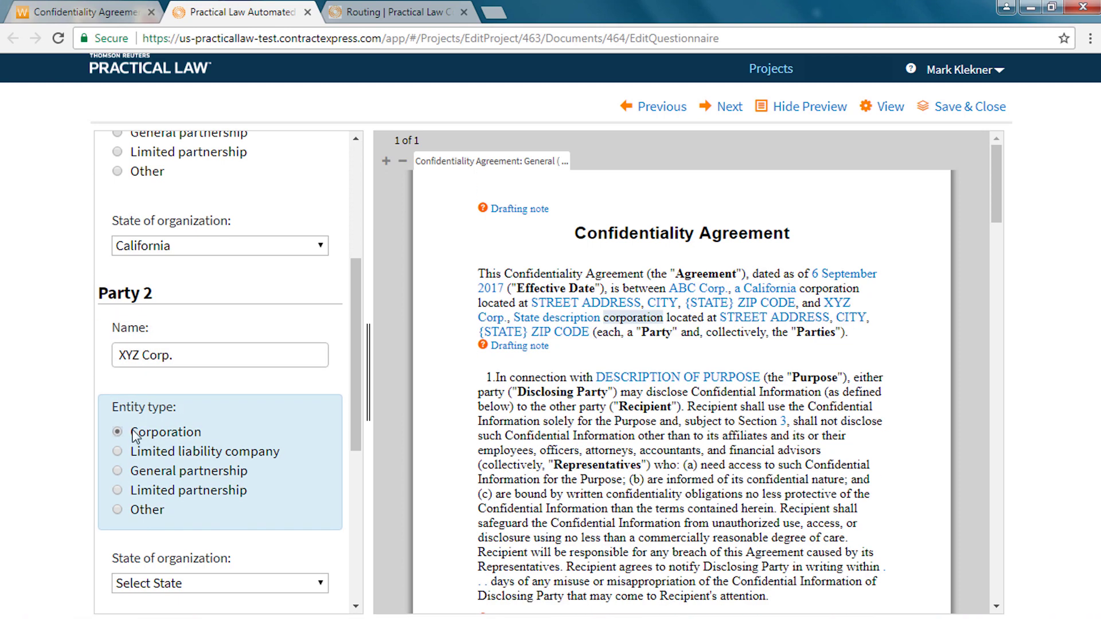
pyautogui.click(239, 583)
pyautogui.click(177, 310)
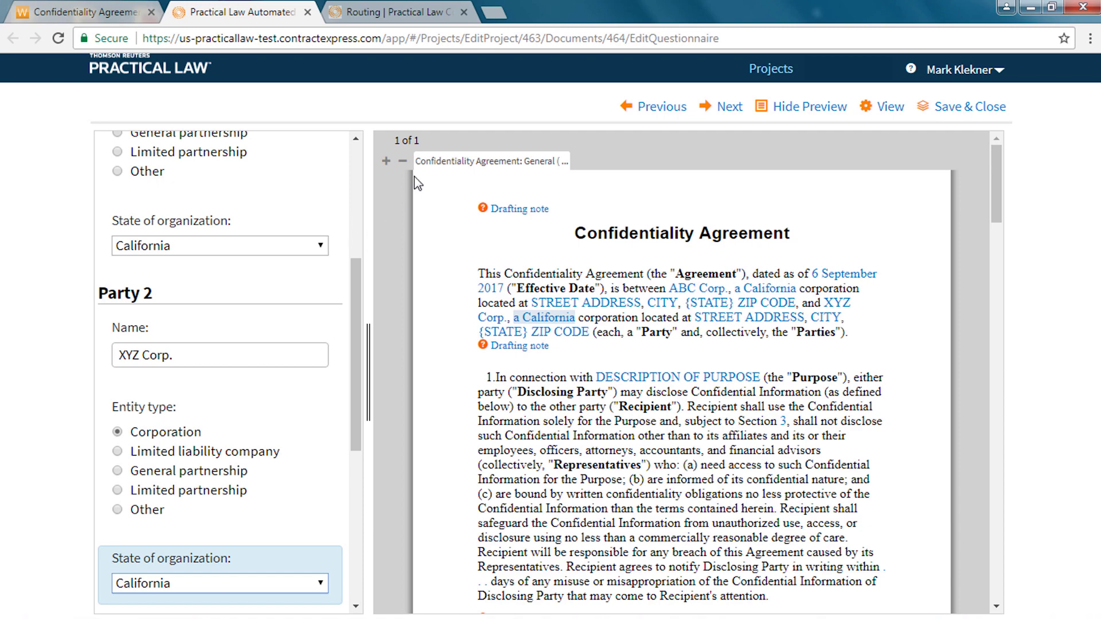
# - Zoom the agreement preview in, then back out twice
pyautogui.click(388, 161)
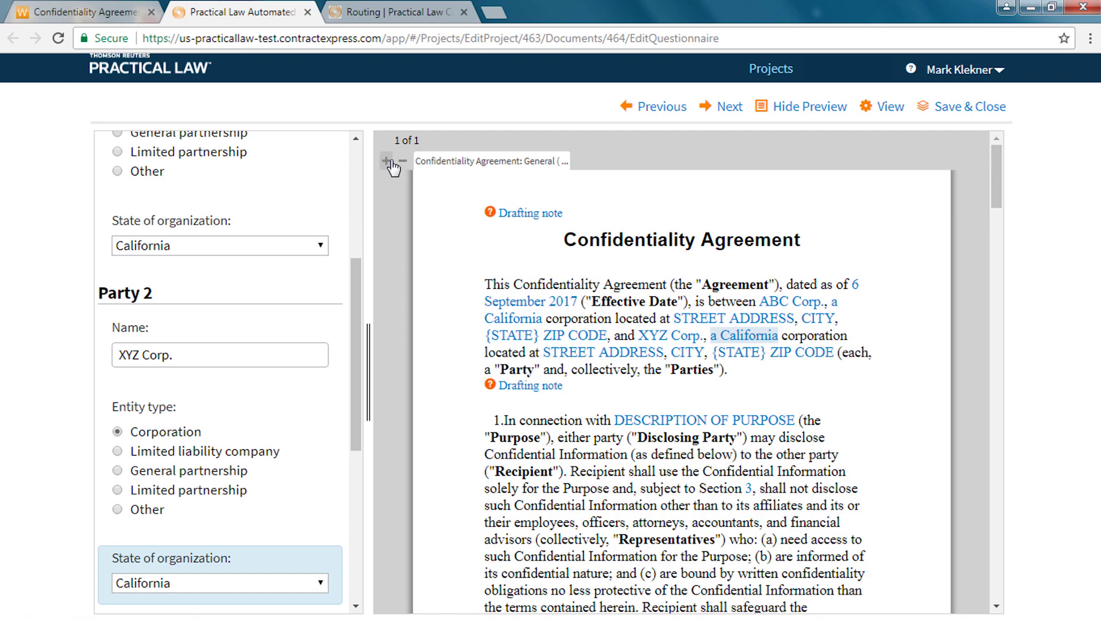
pyautogui.click(388, 162)
pyautogui.click(402, 161)
pyautogui.click(402, 161)
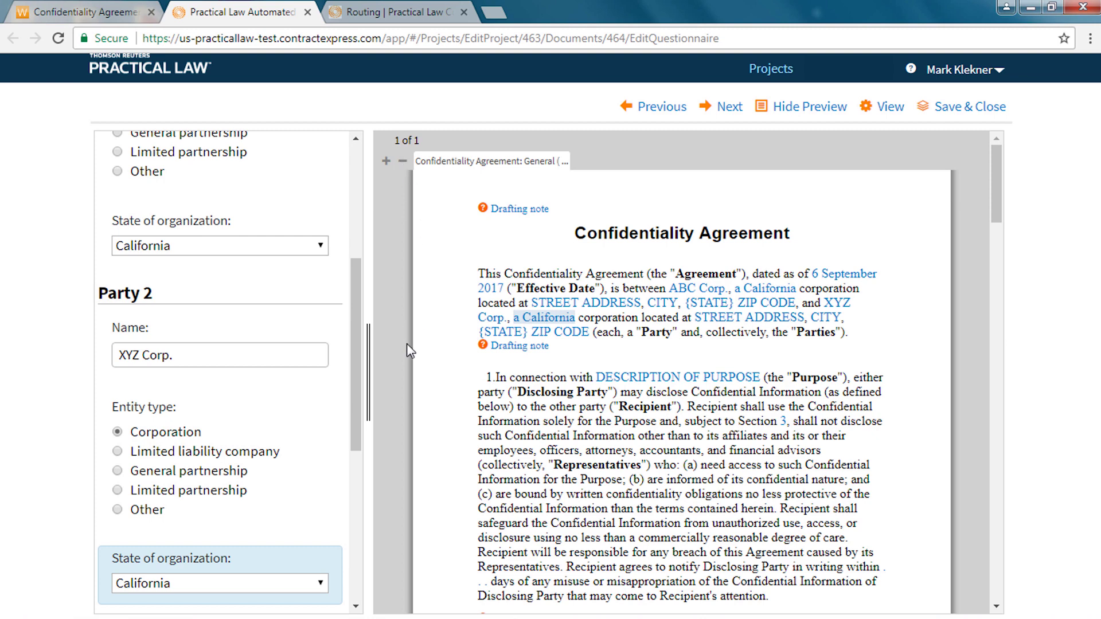
pyautogui.click(532, 346)
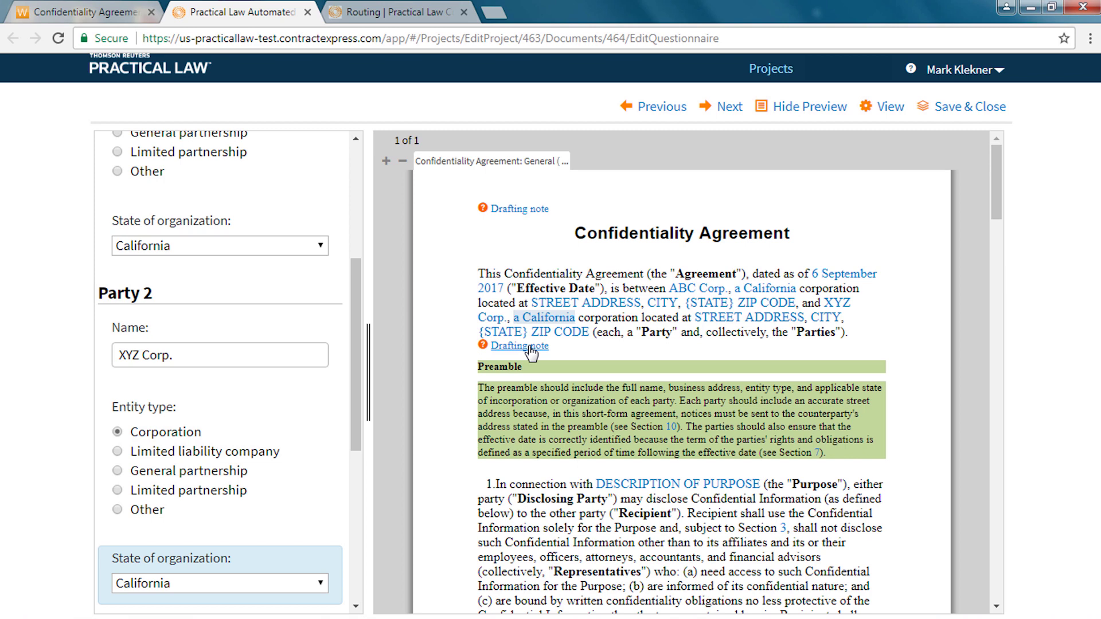
pyautogui.click(530, 347)
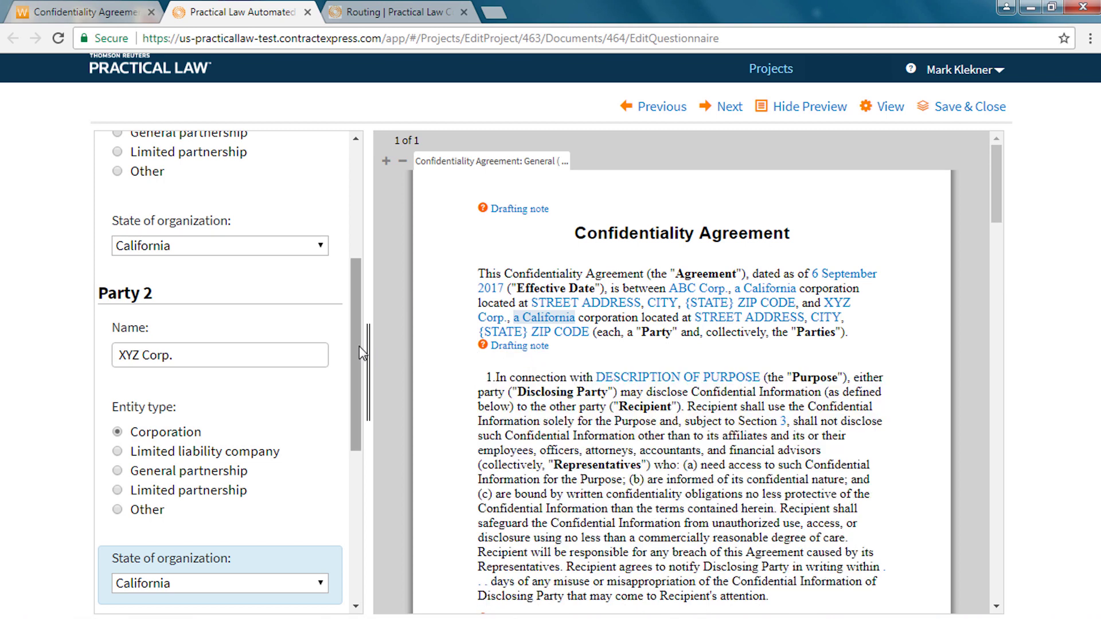
pyautogui.moveTo(359, 346); pyautogui.dragTo(363, 229)
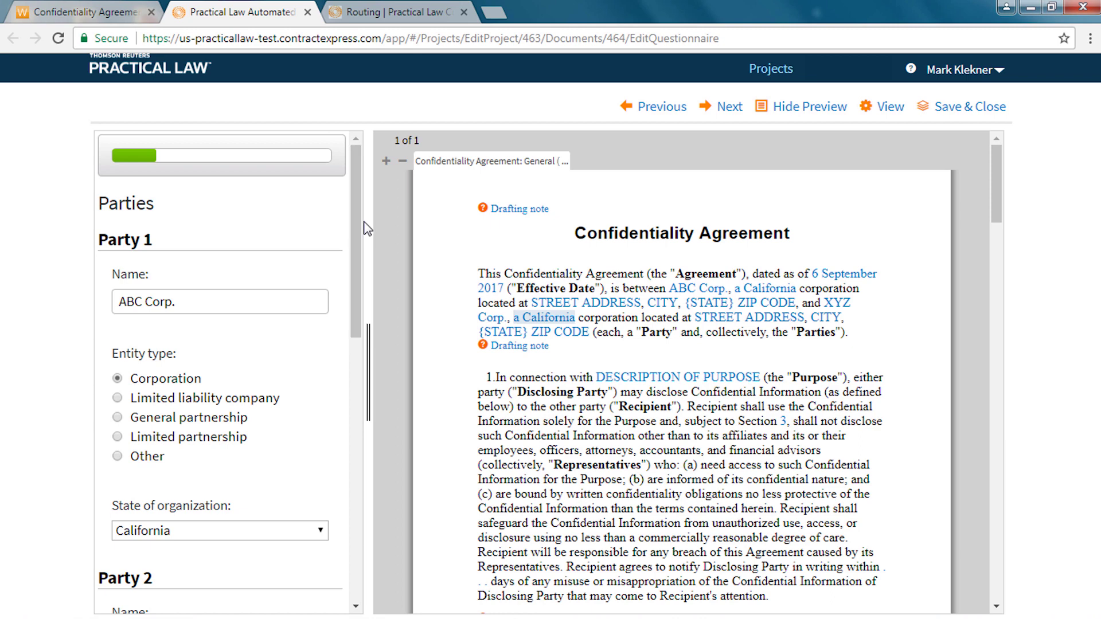
# - Show the page list, step forward to Preamble, Disclosure, and Use, then back to Parties
pyautogui.click(272, 163)
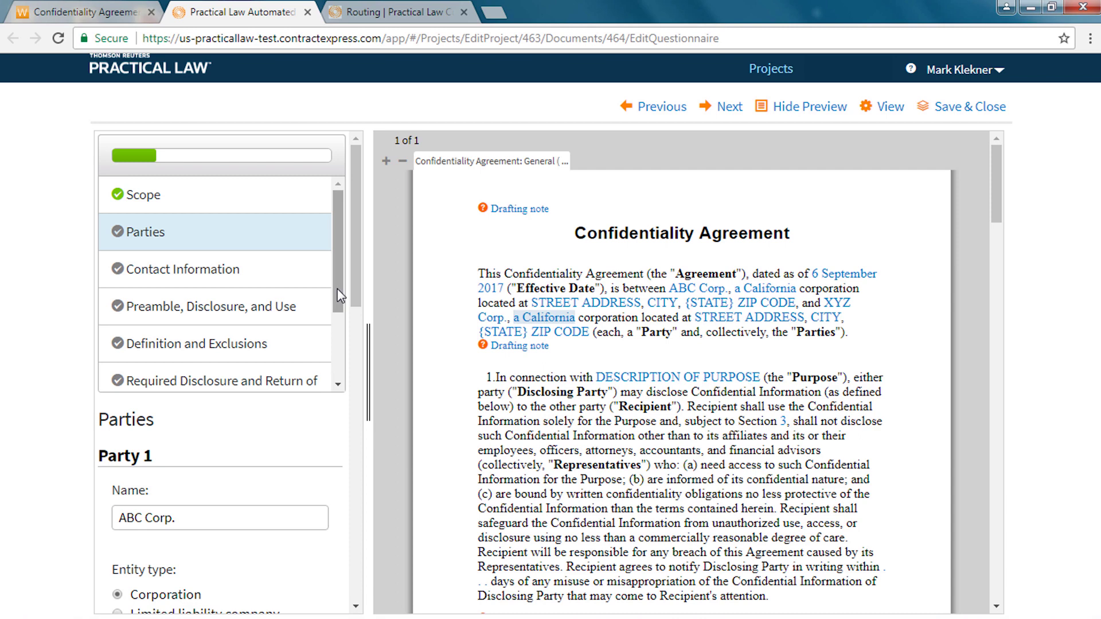
pyautogui.click(729, 109)
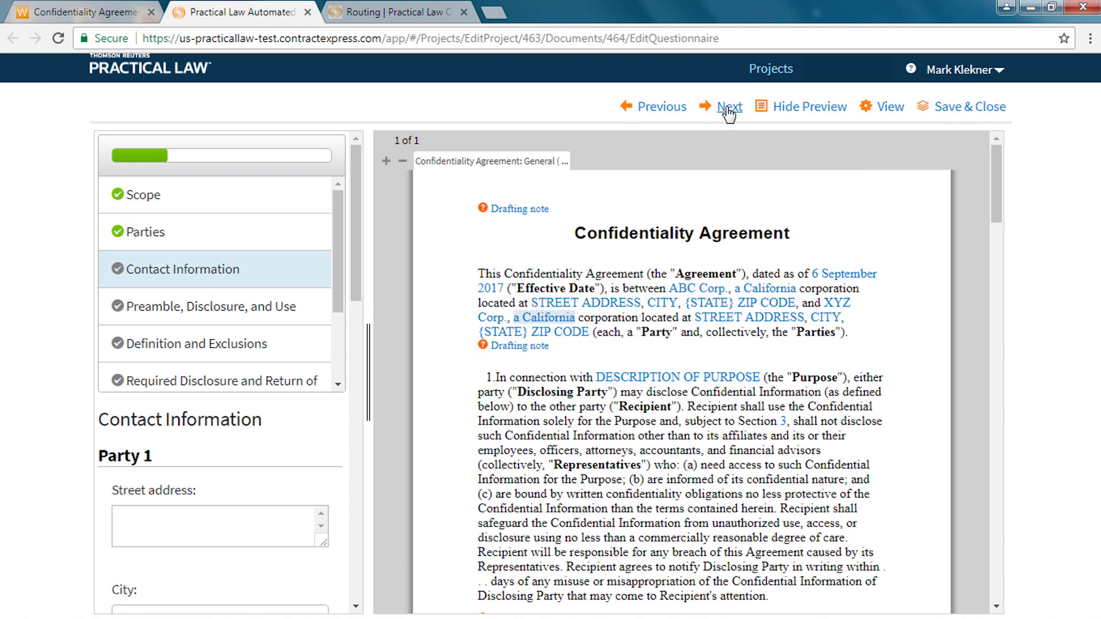
pyautogui.click(730, 109)
pyautogui.click(663, 109)
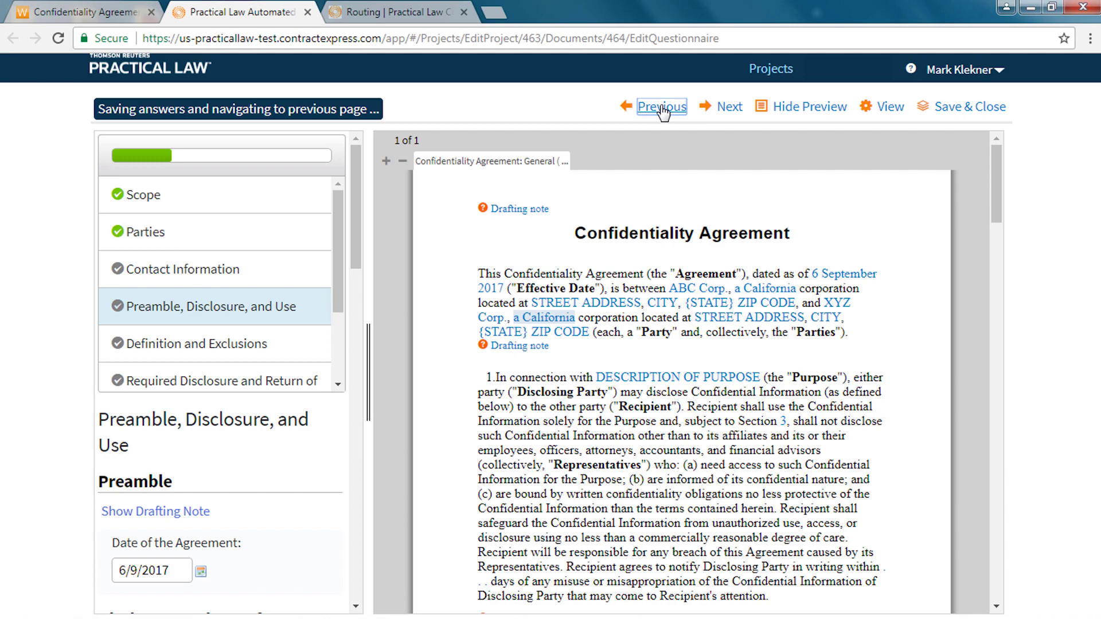
pyautogui.click(663, 109)
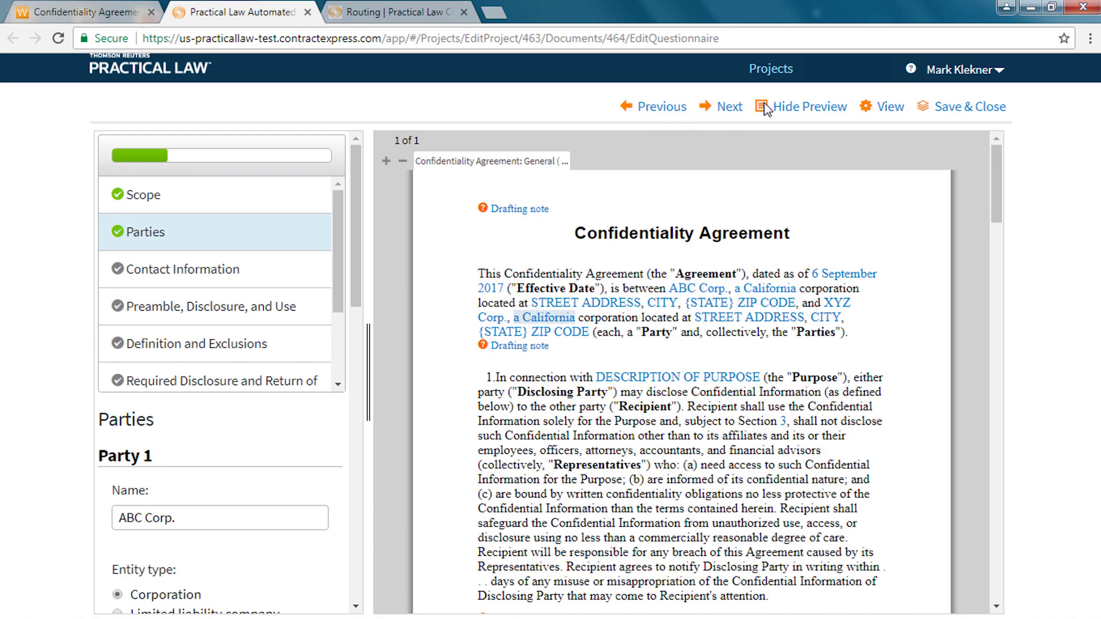
# - Hide the preview, open Definition and Exclusions, and toggle its drafting note and added text
pyautogui.click(802, 109)
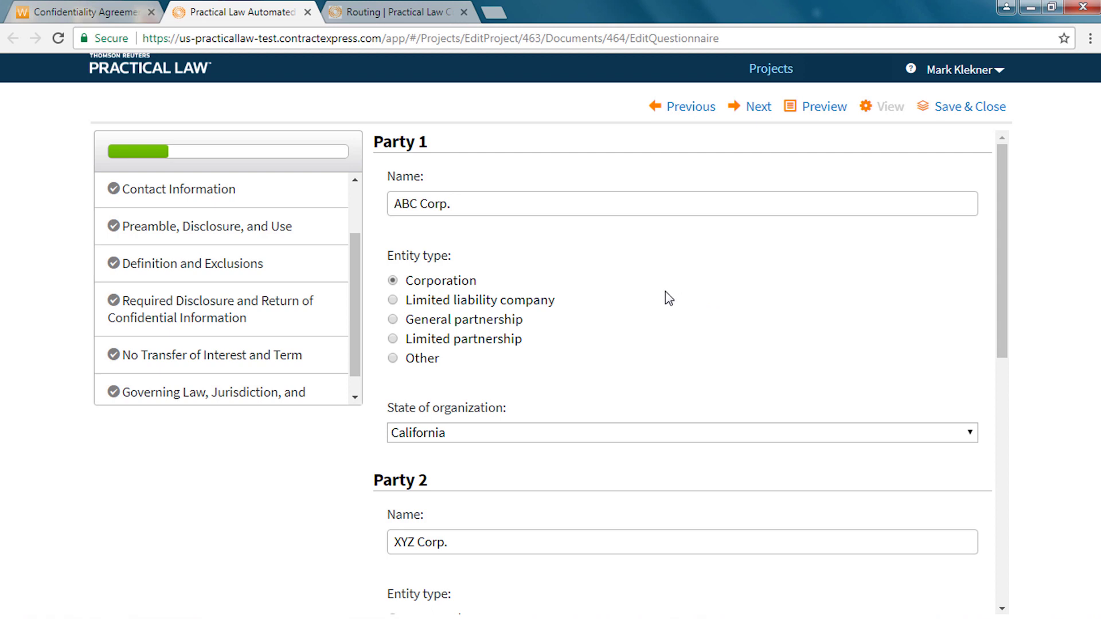
pyautogui.click(281, 270)
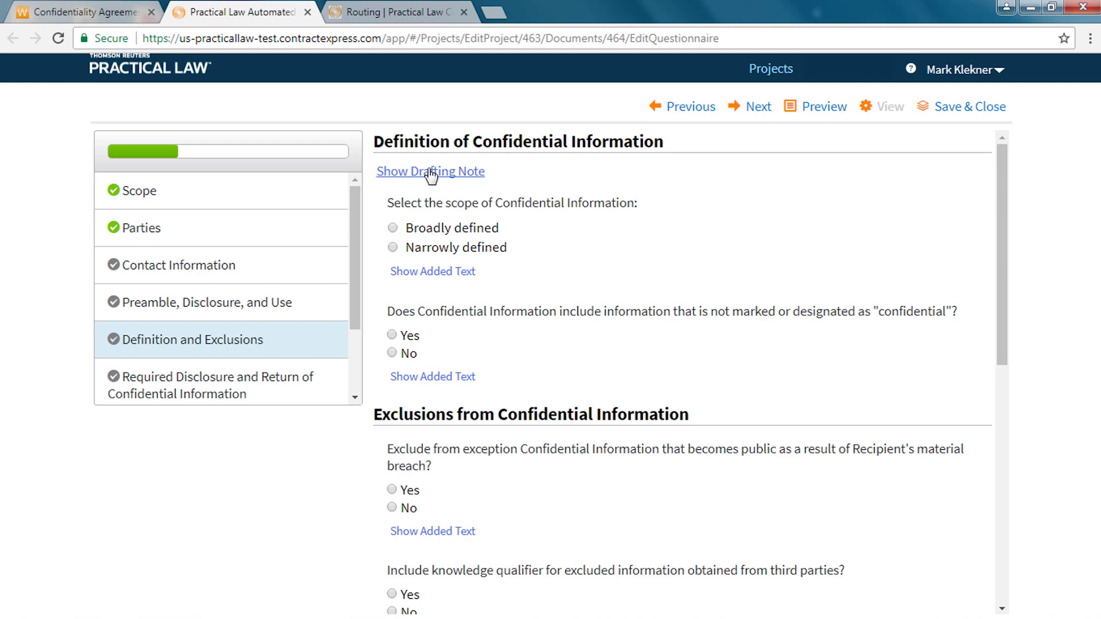
pyautogui.click(430, 173)
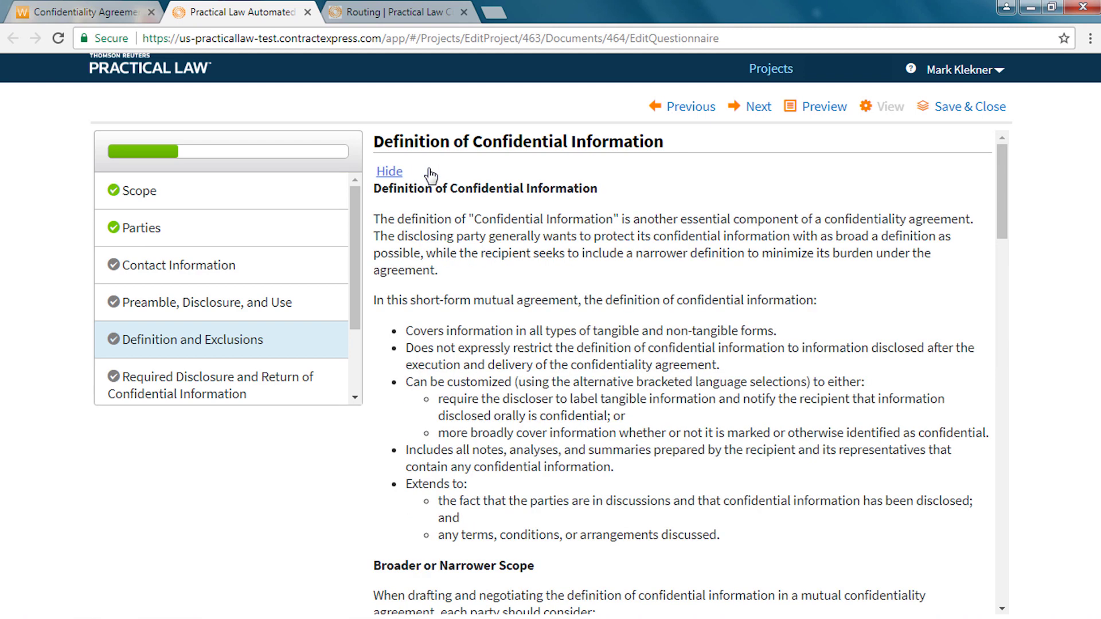
pyautogui.click(395, 172)
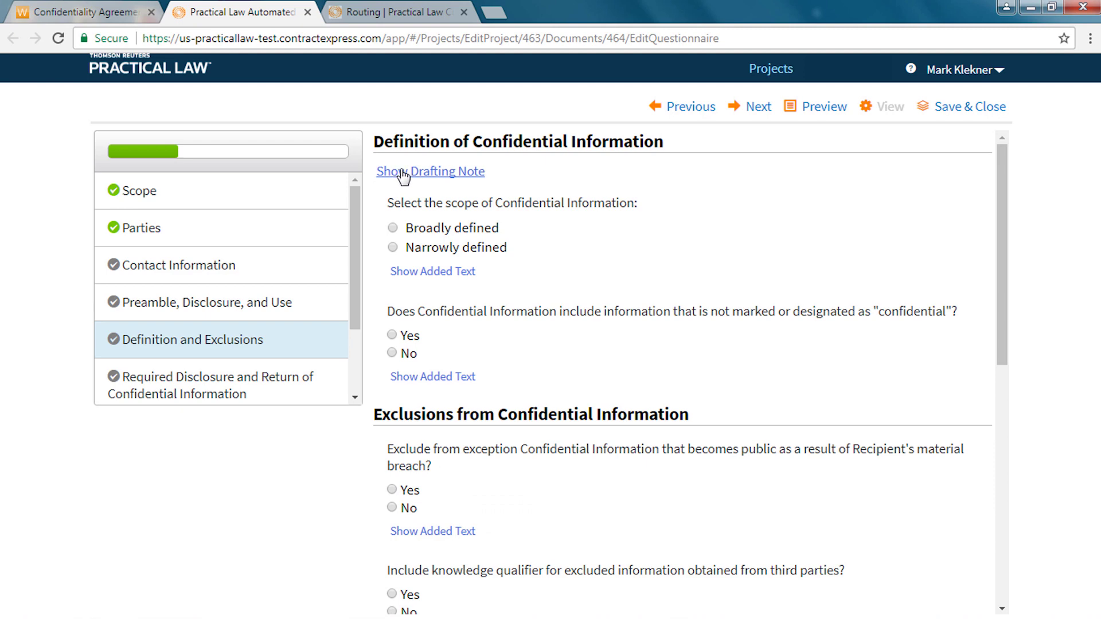
pyautogui.click(434, 273)
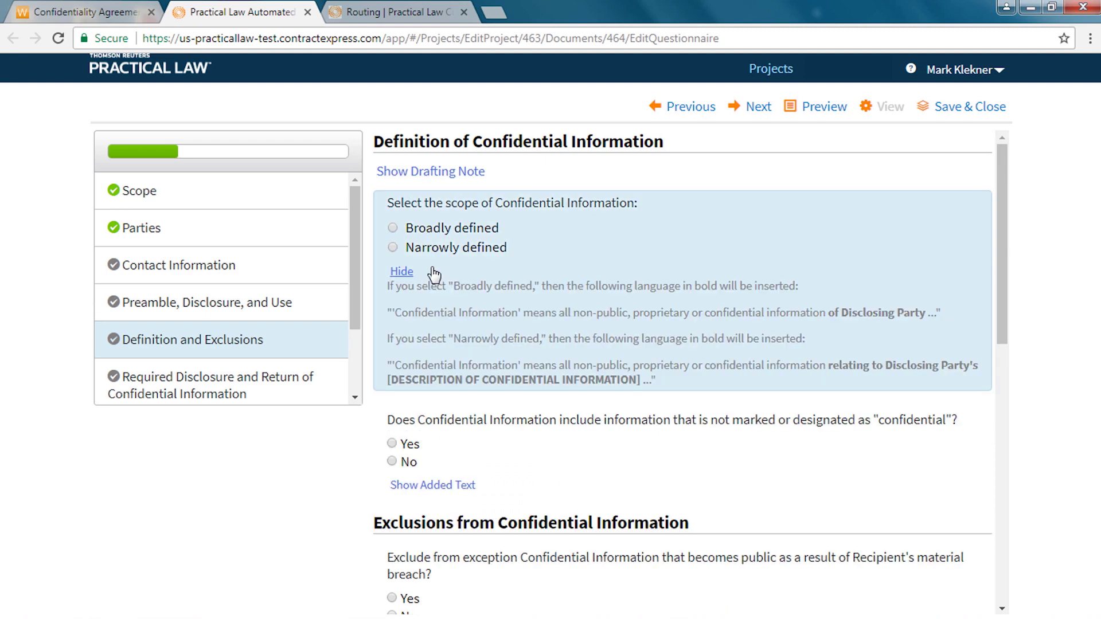
pyautogui.click(403, 272)
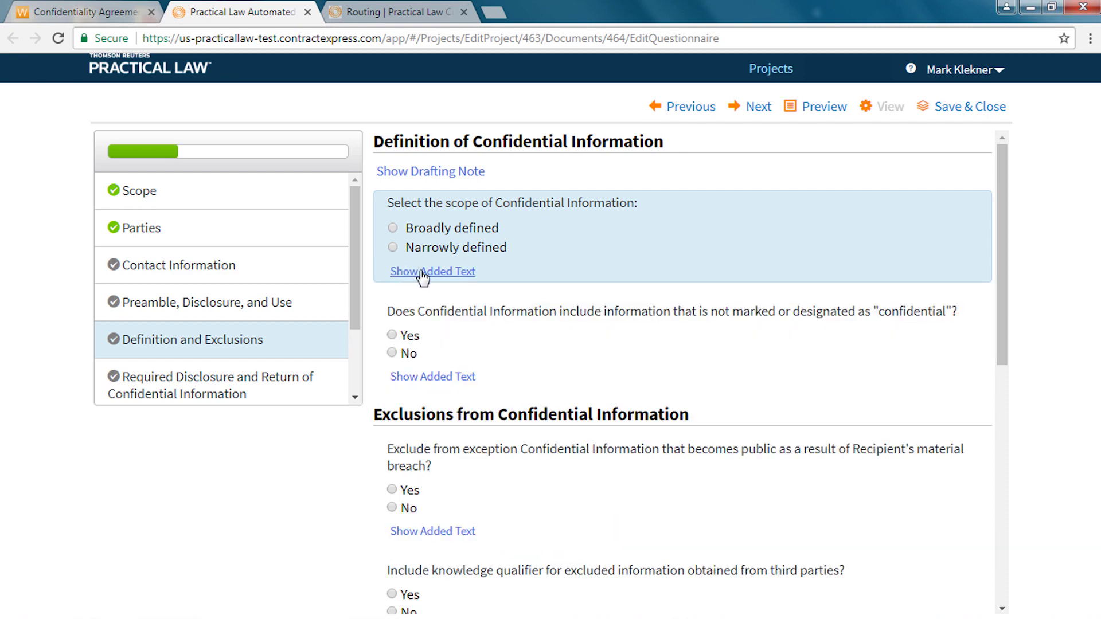
# - Save and close the questionnaire, download the agreement as .docx, and open its project
pyautogui.click(947, 109)
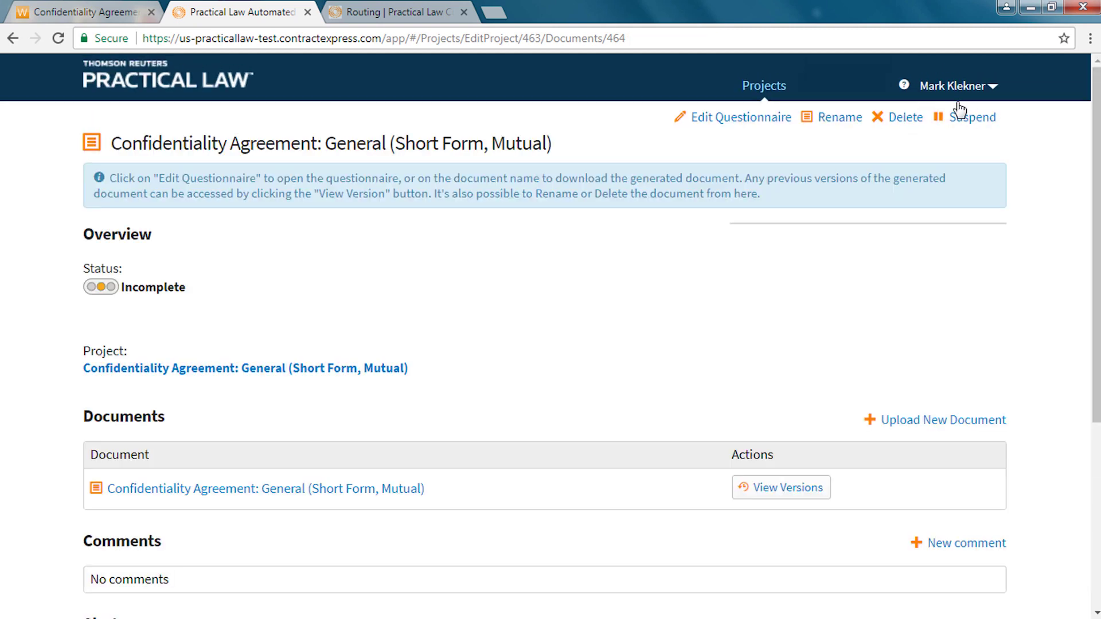
pyautogui.click(298, 491)
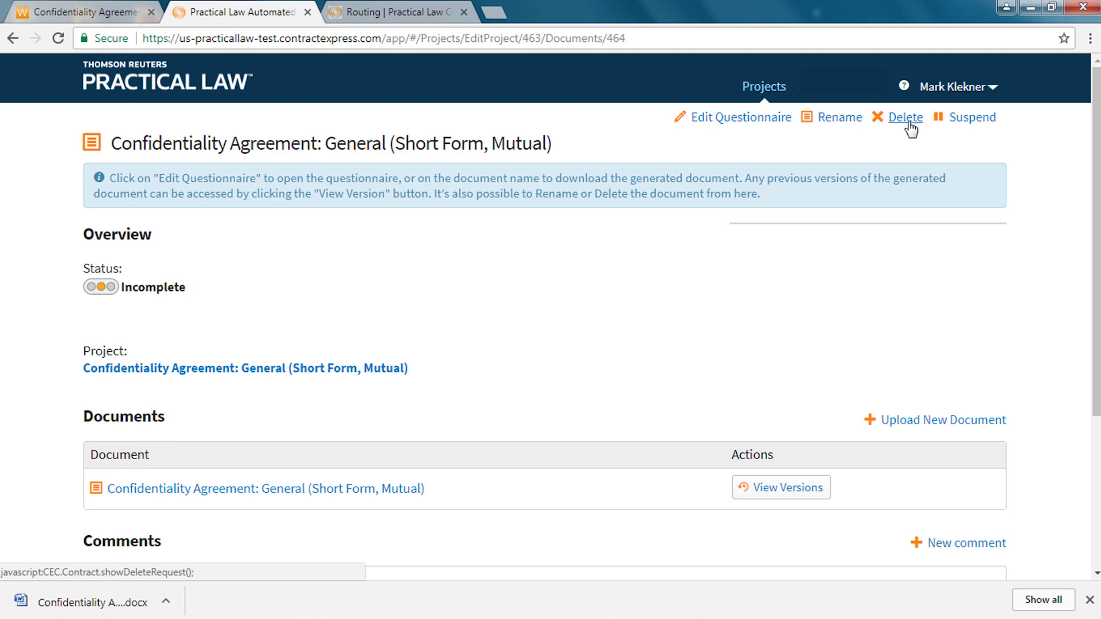
pyautogui.click(361, 370)
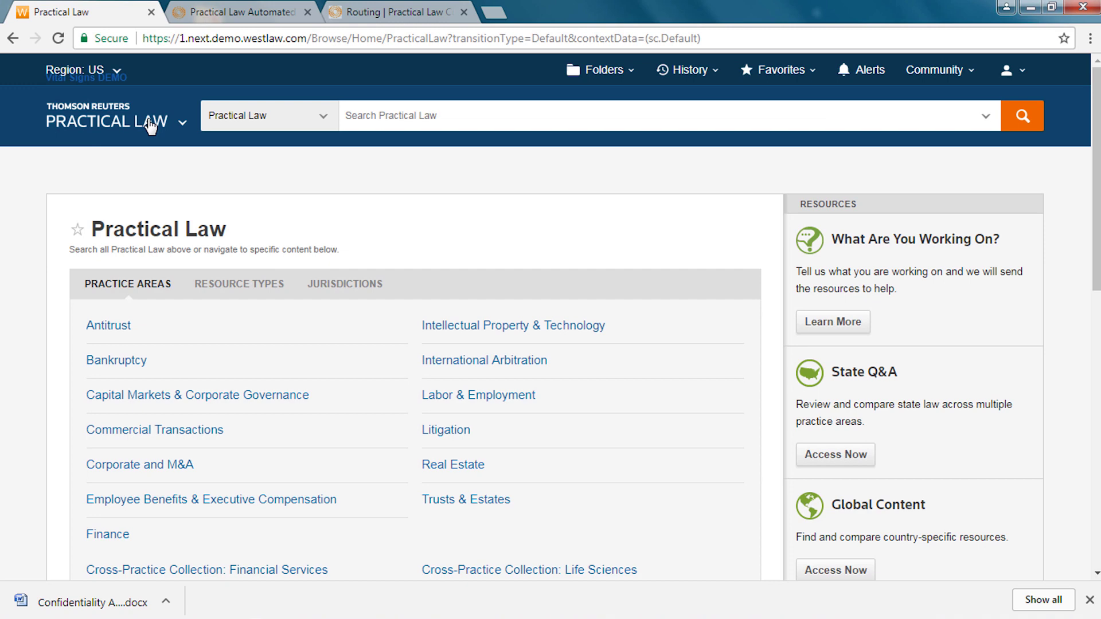
# - Scroll down and open My Automated Documents from the Practical Law Links
pyautogui.scroll(-7, 519, 243)
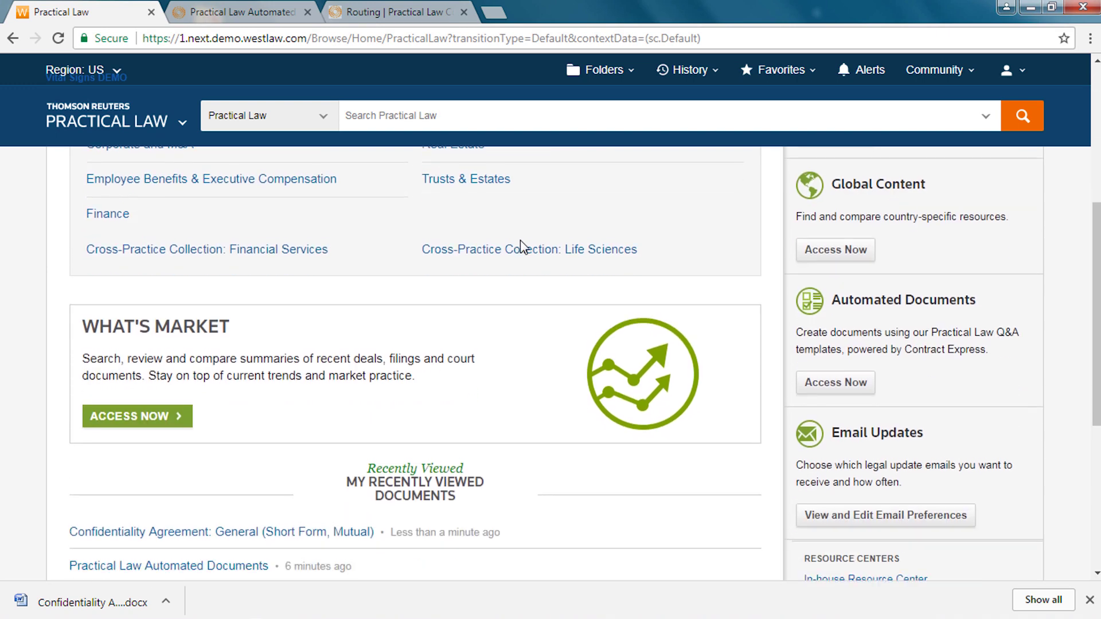
pyautogui.scroll(-3, 522, 247)
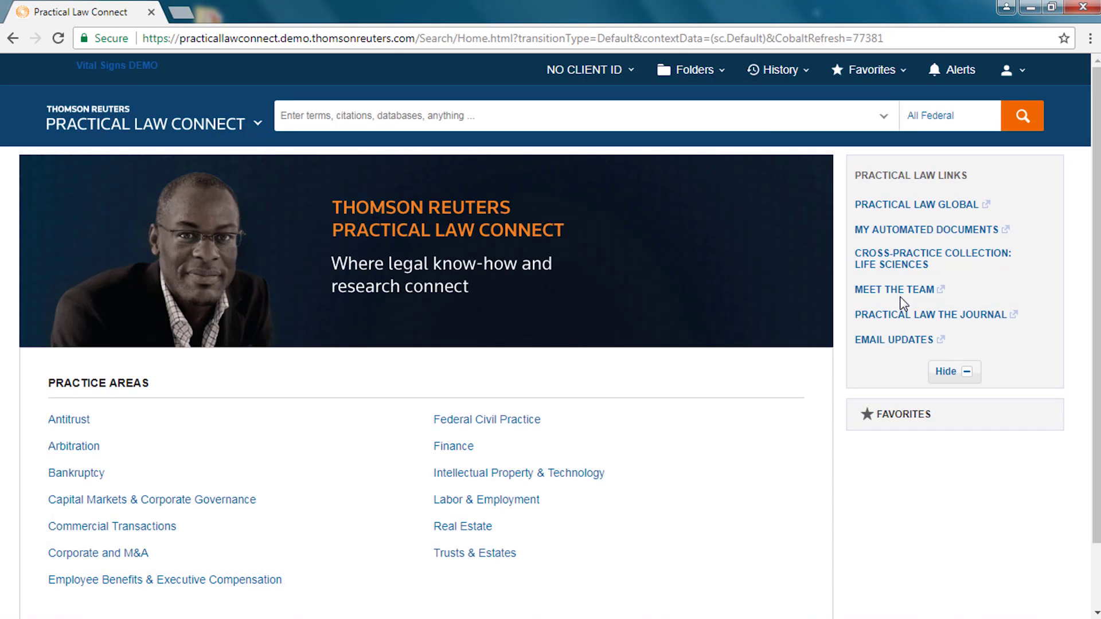
pyautogui.click(905, 232)
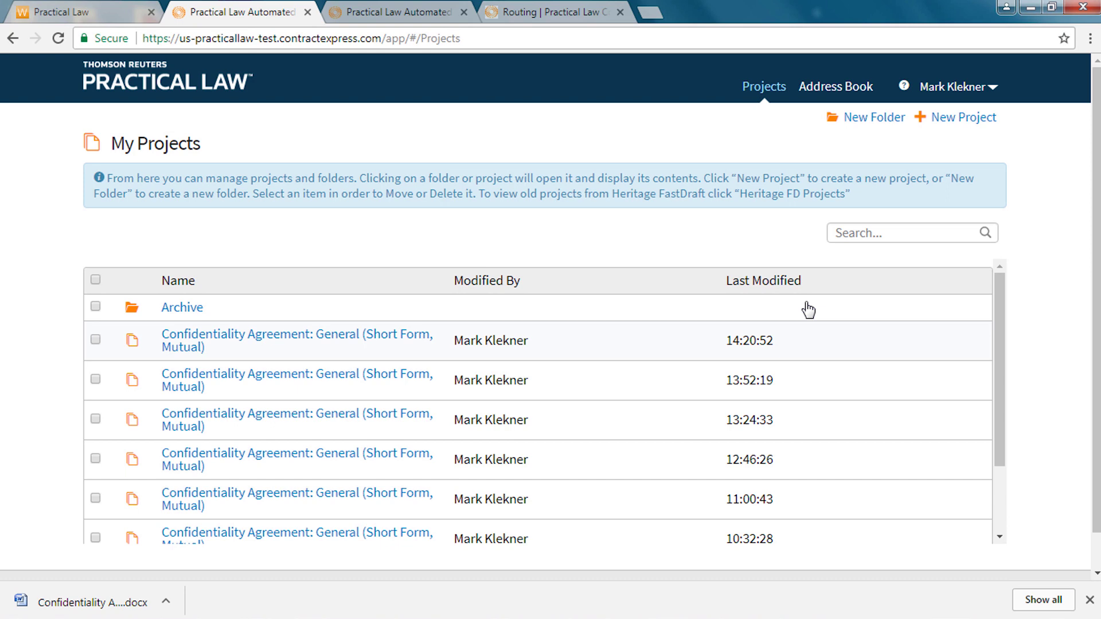
# - Cancel a new folder, then start a New Project and browse Commercial Transactions templates
pyautogui.click(866, 123)
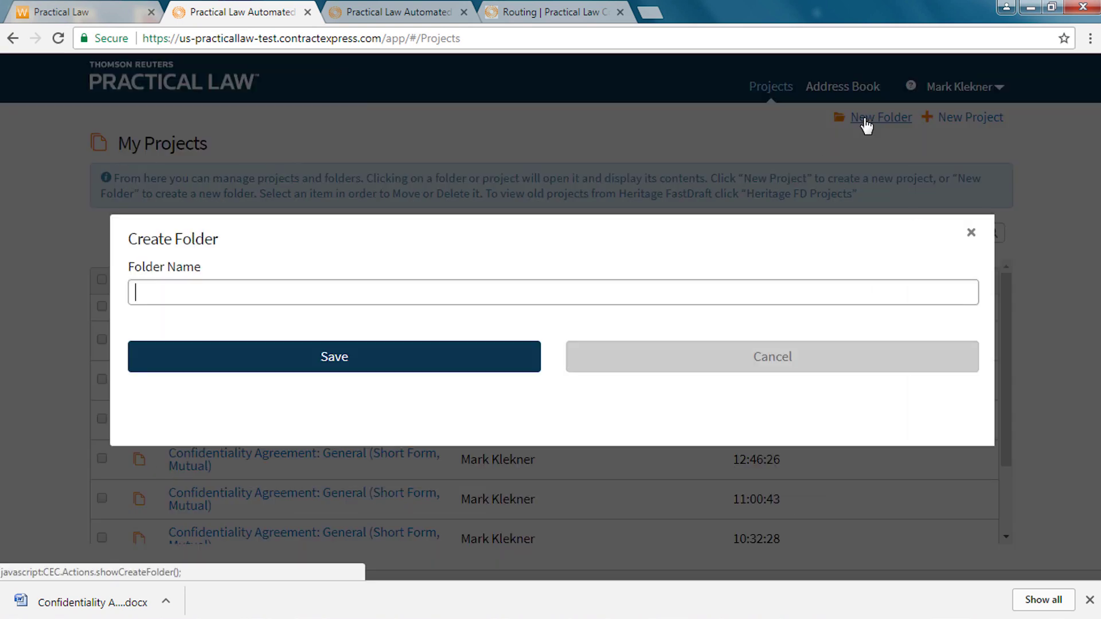
pyautogui.click(758, 358)
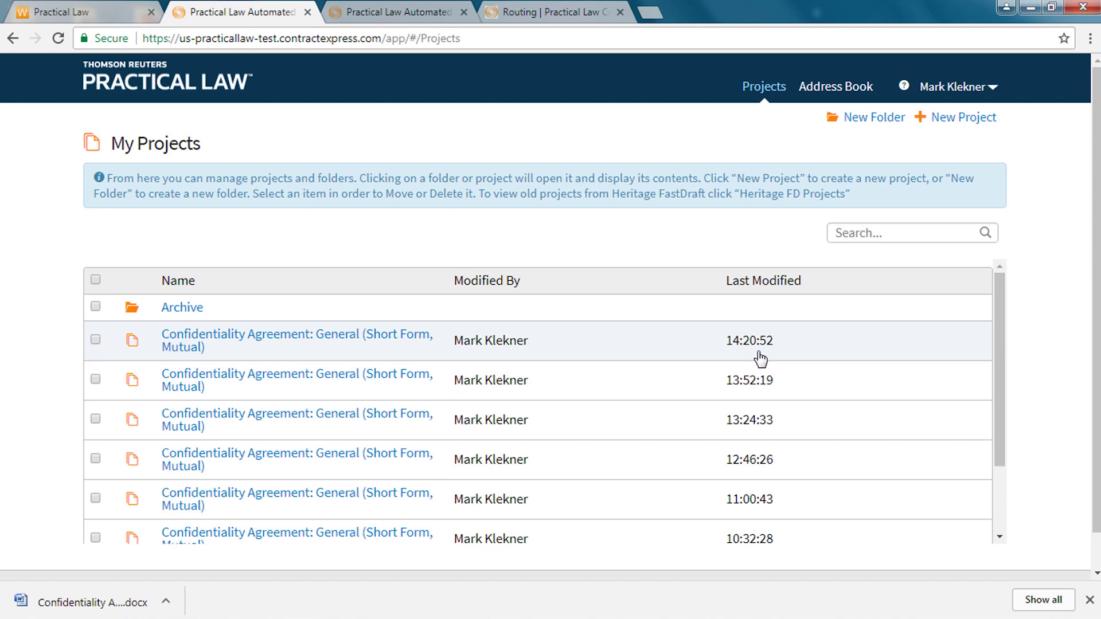
pyautogui.click(964, 128)
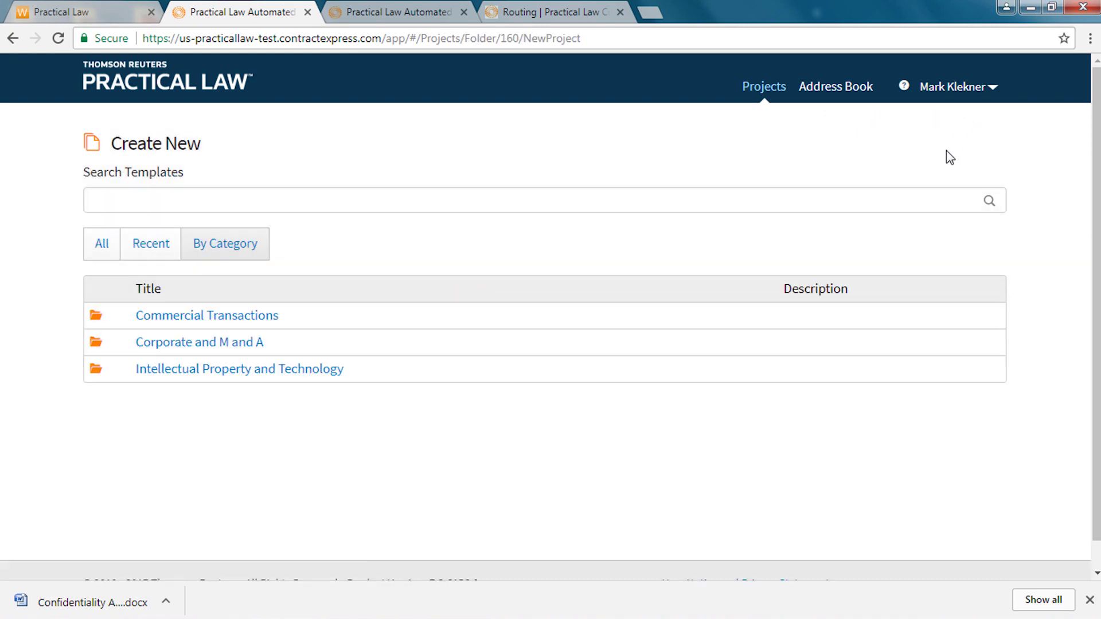
pyautogui.click(263, 316)
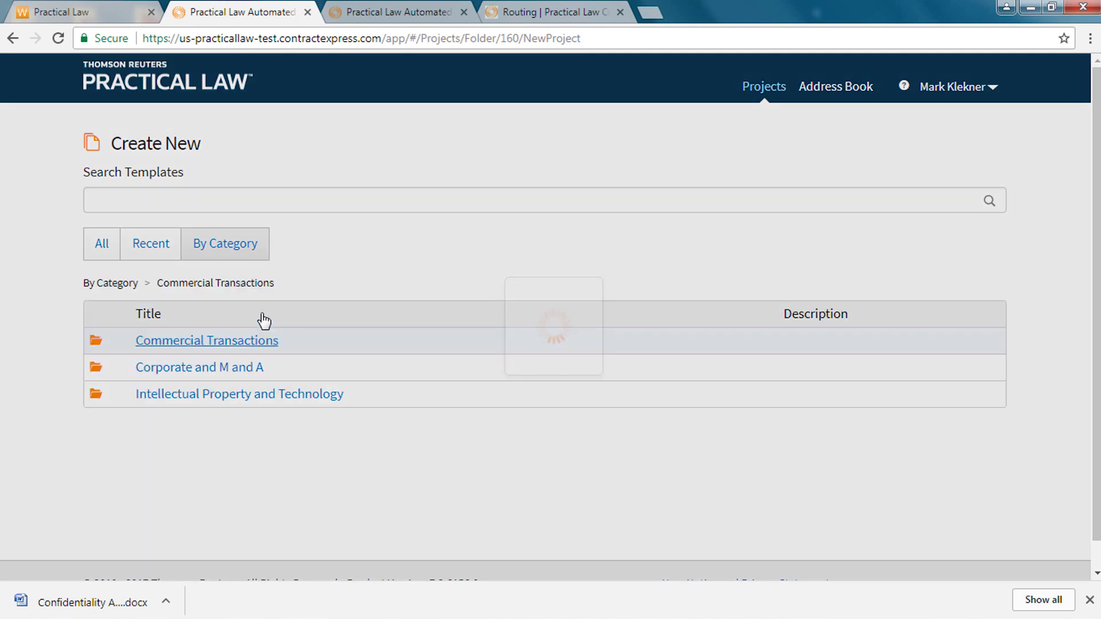